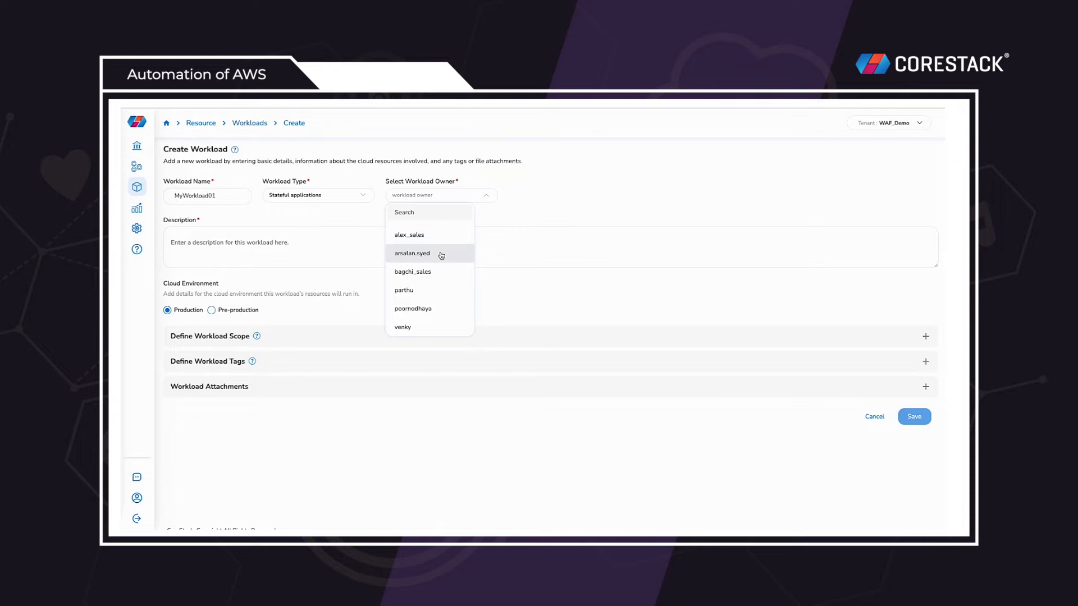
Step: Complete the workload details with the last listed owner, description "This is my description. There are many like it, but this one is mine." and Pre-production environment
left_click(433, 327)
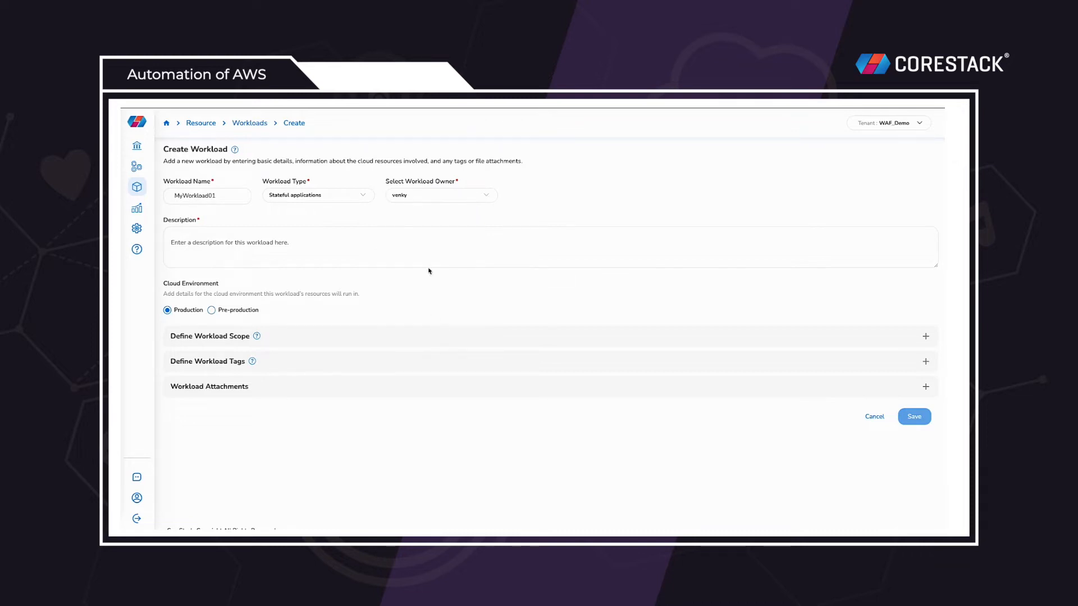
left_click(272, 243)
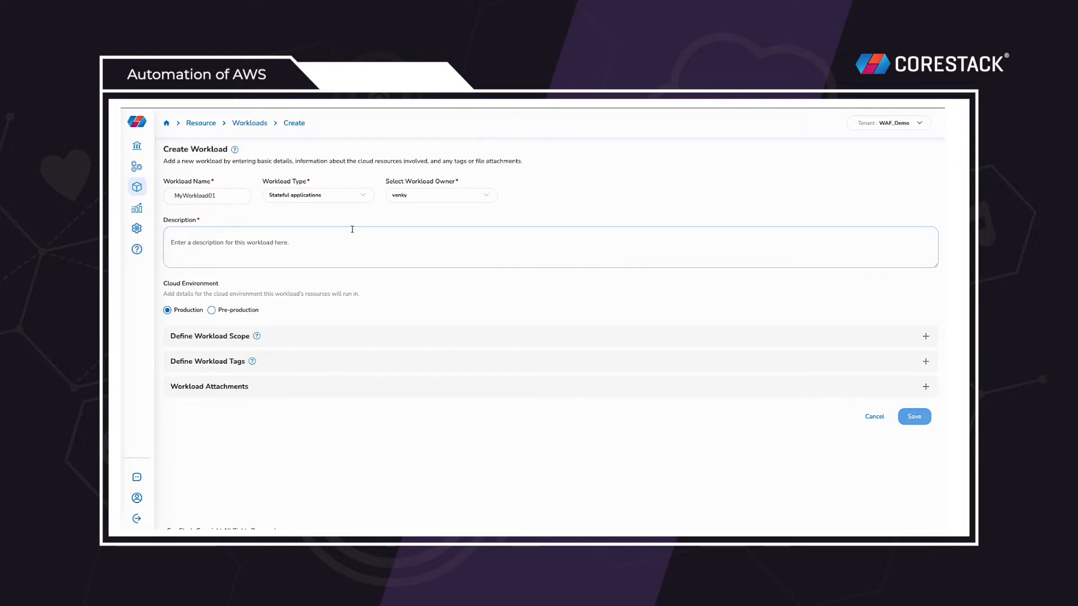
type("This is my description. There are many like it, but this one is mine")
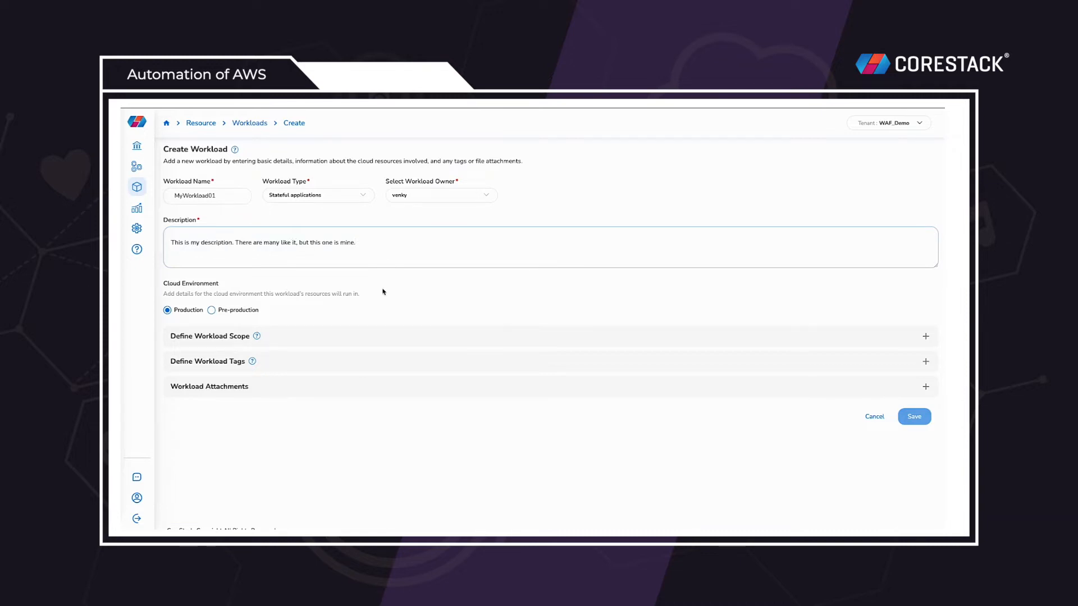
left_click(212, 311)
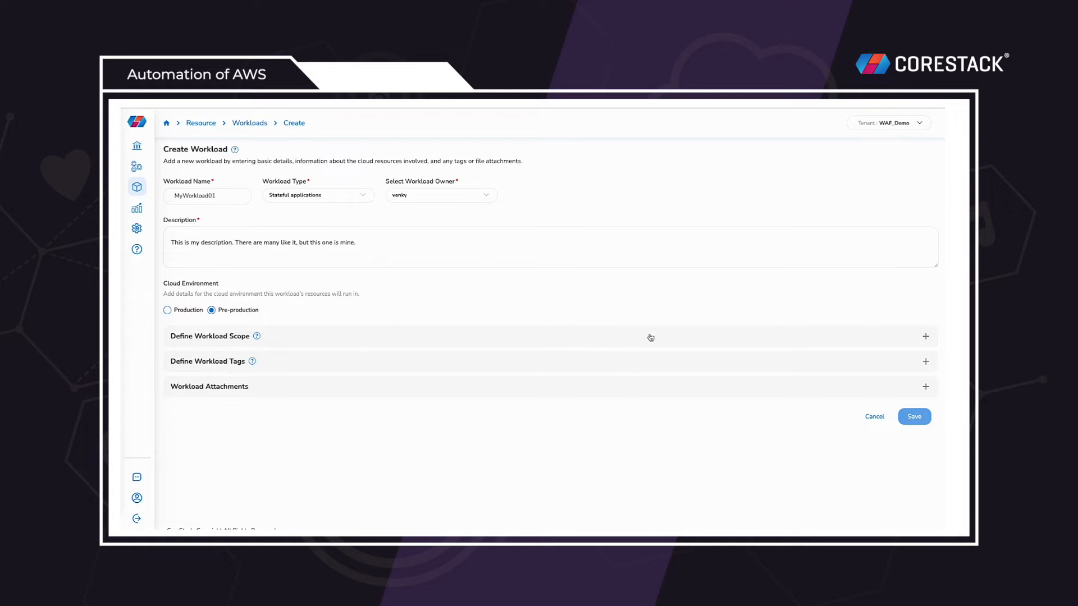
Step: Name the scope tier "Tier 1", with the last listed owner and description "This is my description. There are many like it, but this one is mine."
left_click(880, 345)
scroll(693, 294, "down", 3)
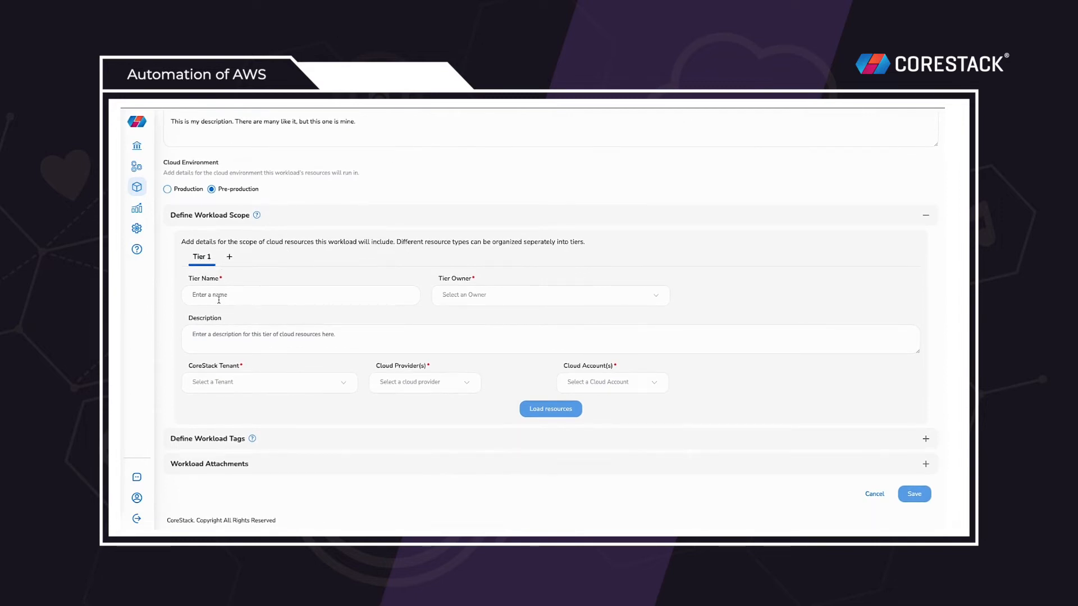
type("Tier 1")
left_click(495, 297)
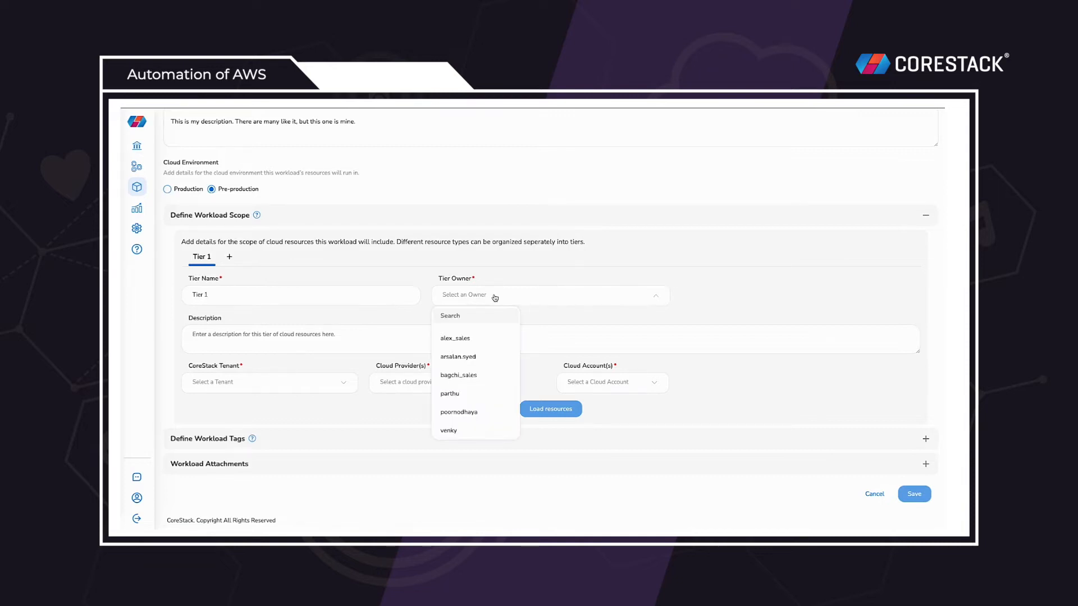
left_click(464, 431)
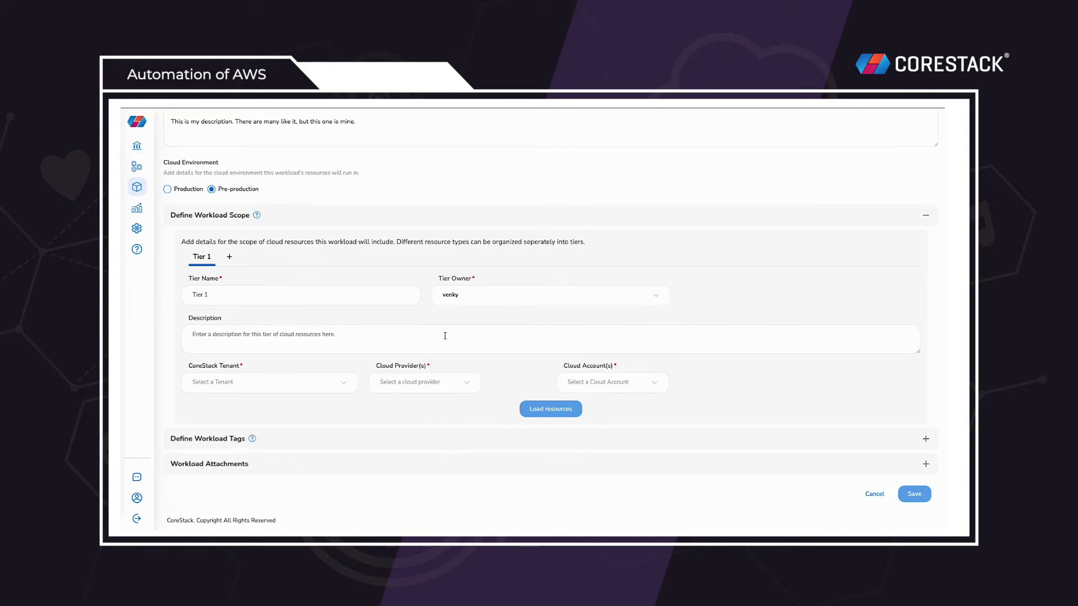
left_click(318, 332)
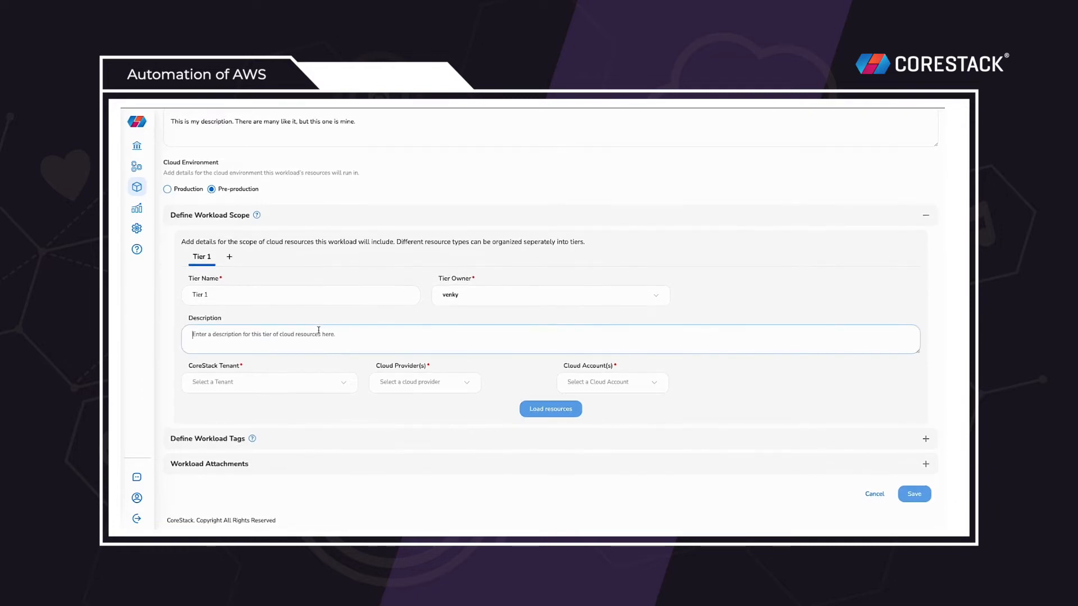
type("This is my description. There are many like it, but this one is mine.")
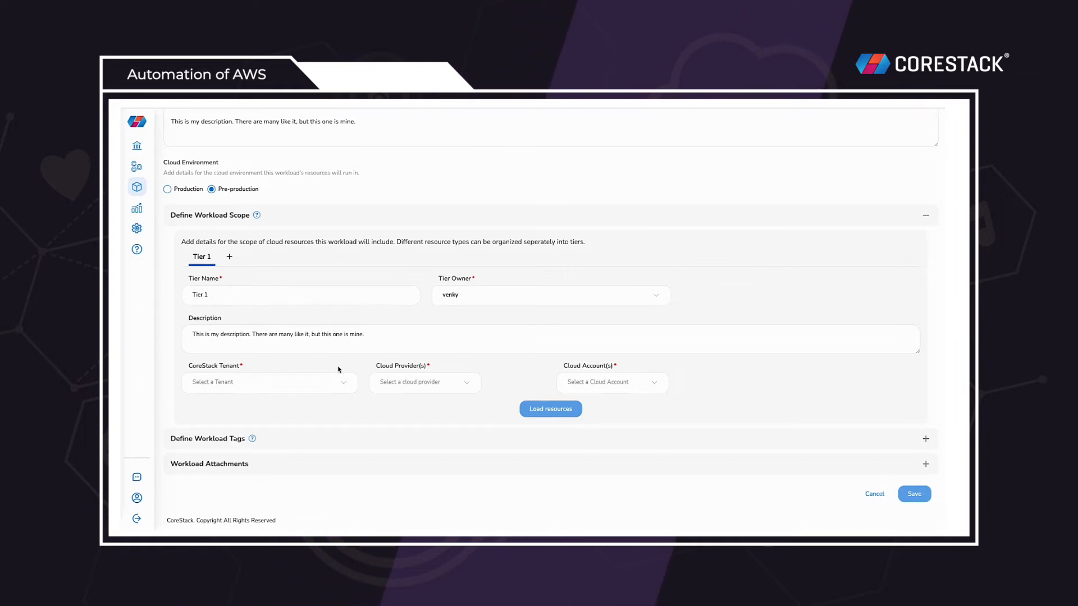
Step: Load the tier's cloud resources for tenant WAF_Demo, provider AWS and the first listed cloud account
left_click(343, 383)
left_click(207, 404)
left_click(467, 390)
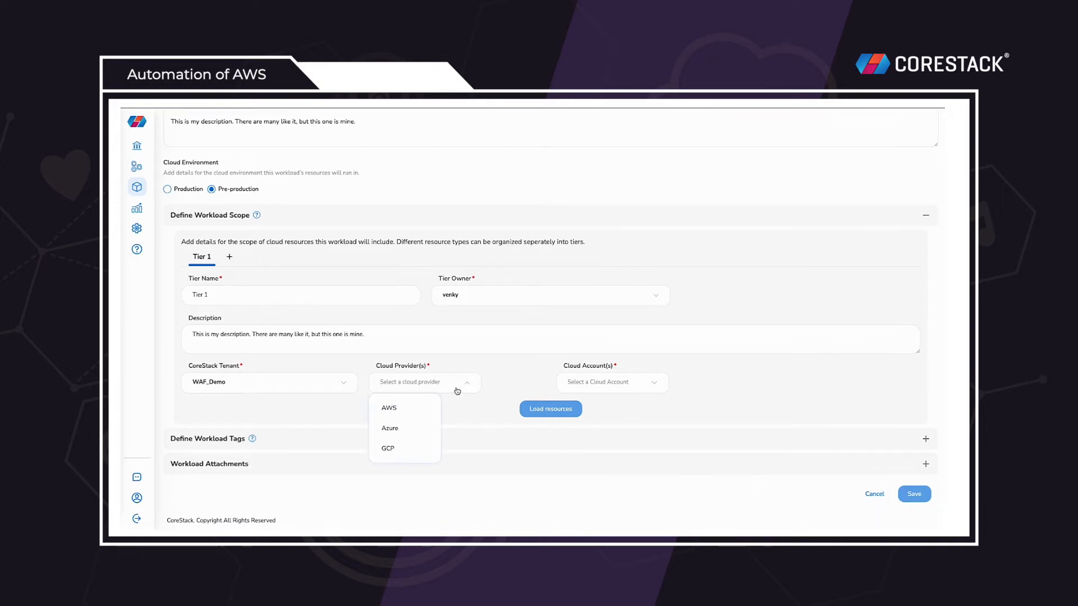
left_click(400, 410)
left_click(596, 382)
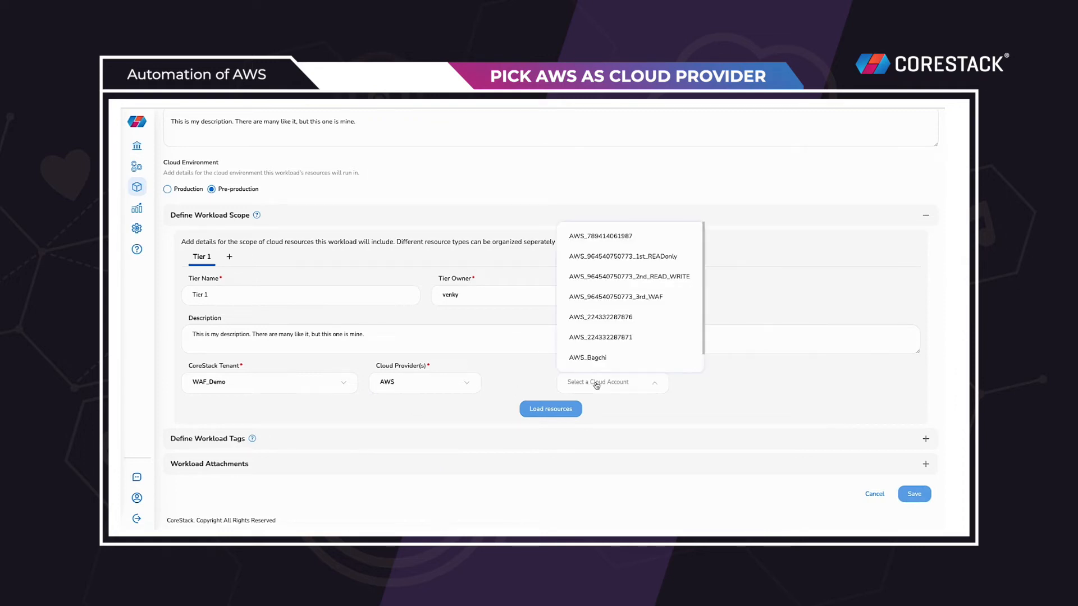
left_click(609, 236)
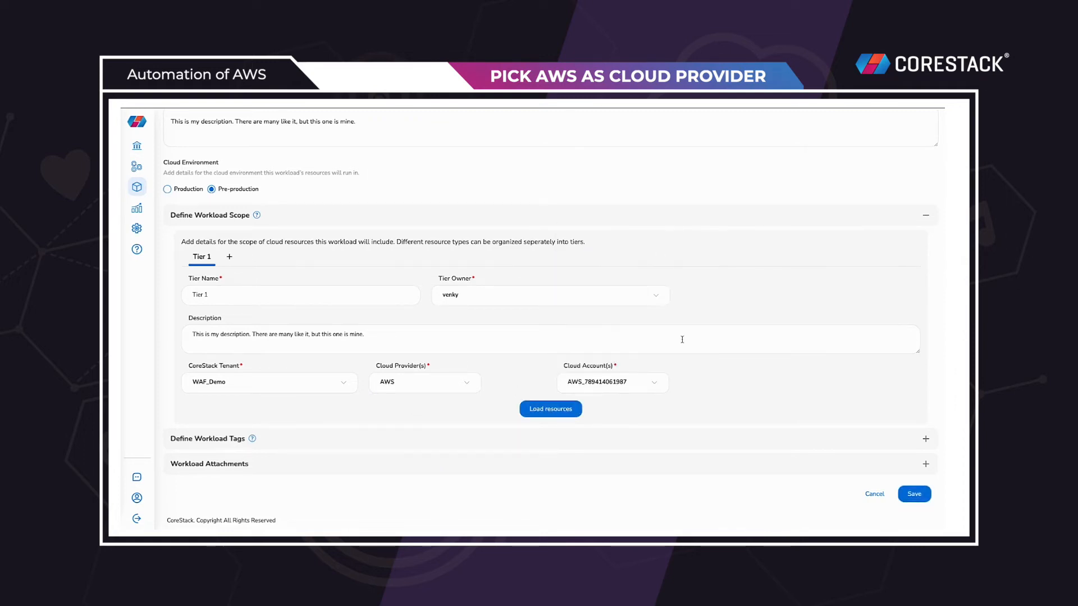
left_click(562, 411)
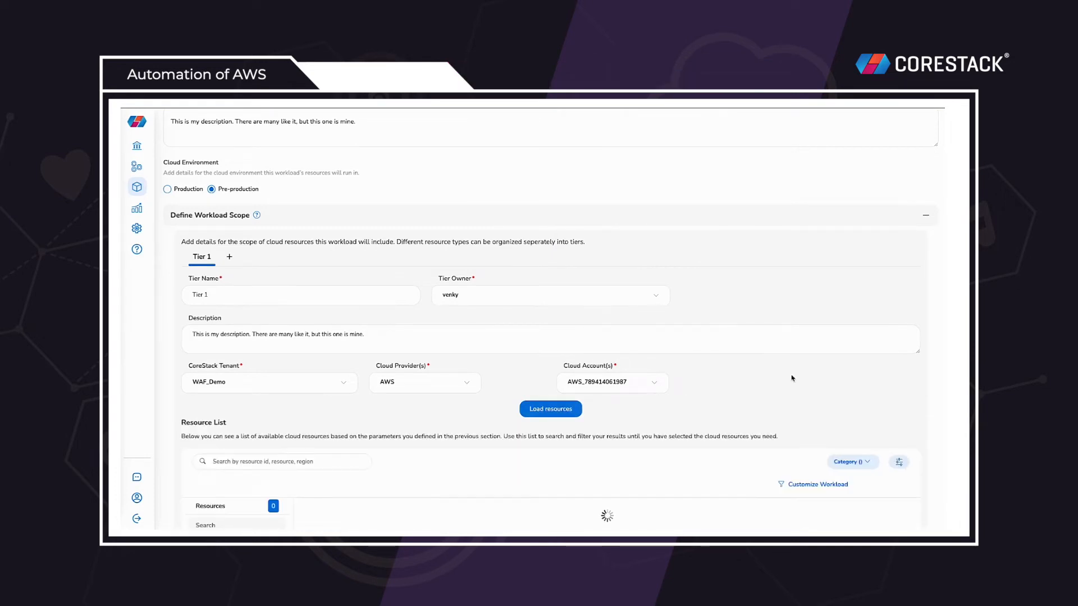
Step: Inspect the S3 Buckets category in the tier's resource list, including the details of sai-cost-bucket
scroll(794, 377, "down", 2)
scroll(794, 378, "down", 1)
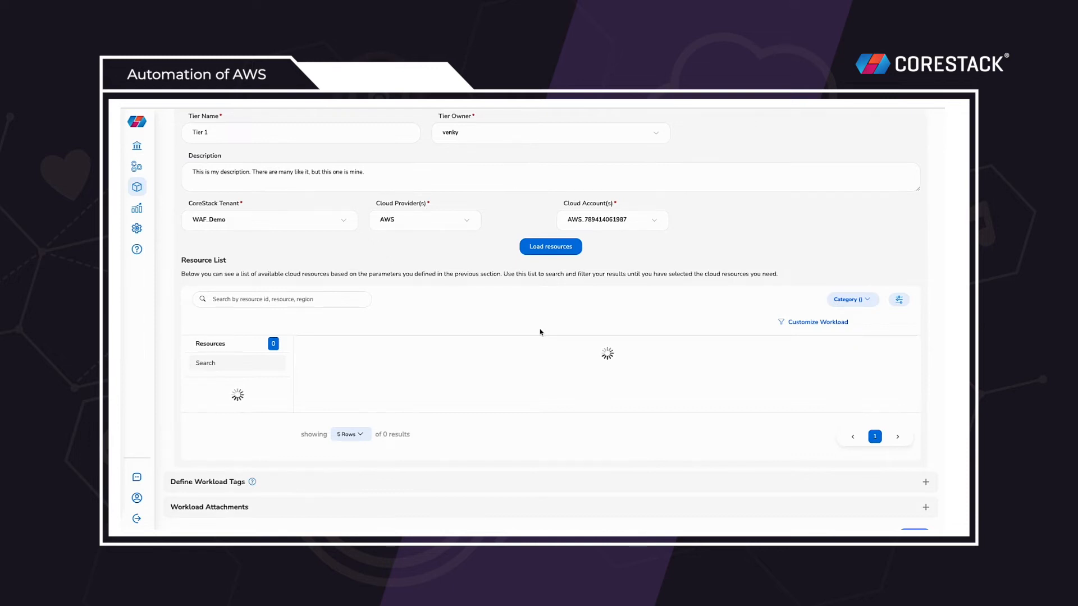
scroll(513, 318, "down", 2)
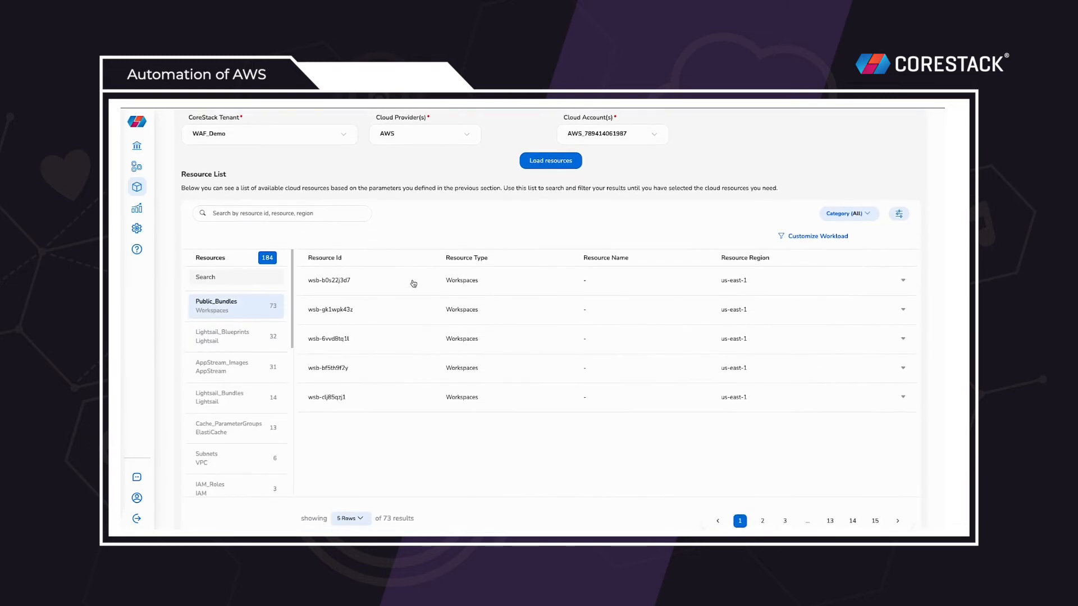
scroll(225, 337, "down", 4)
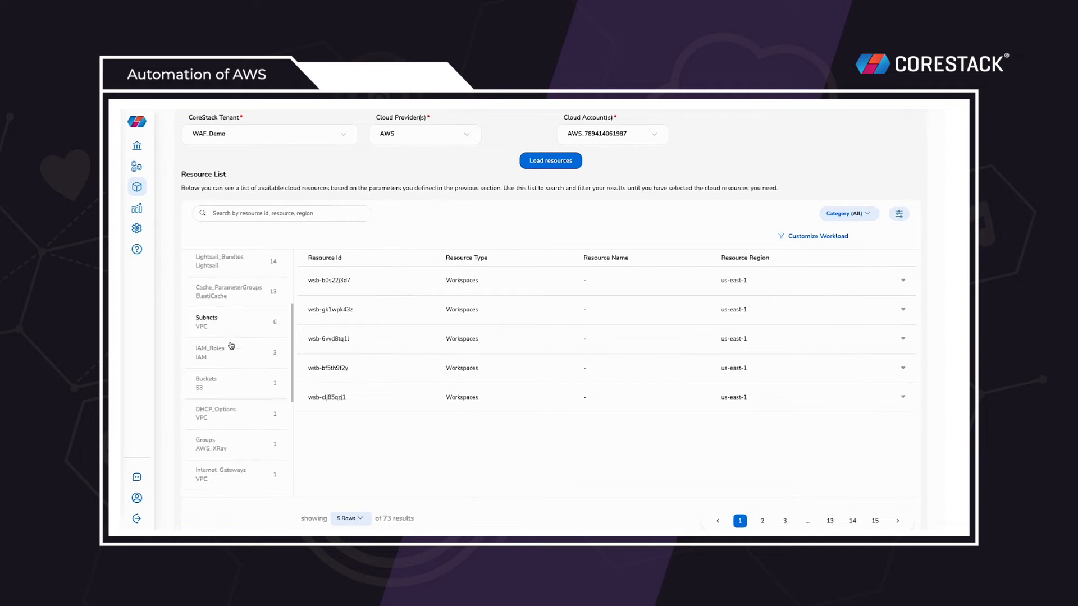
left_click(225, 381)
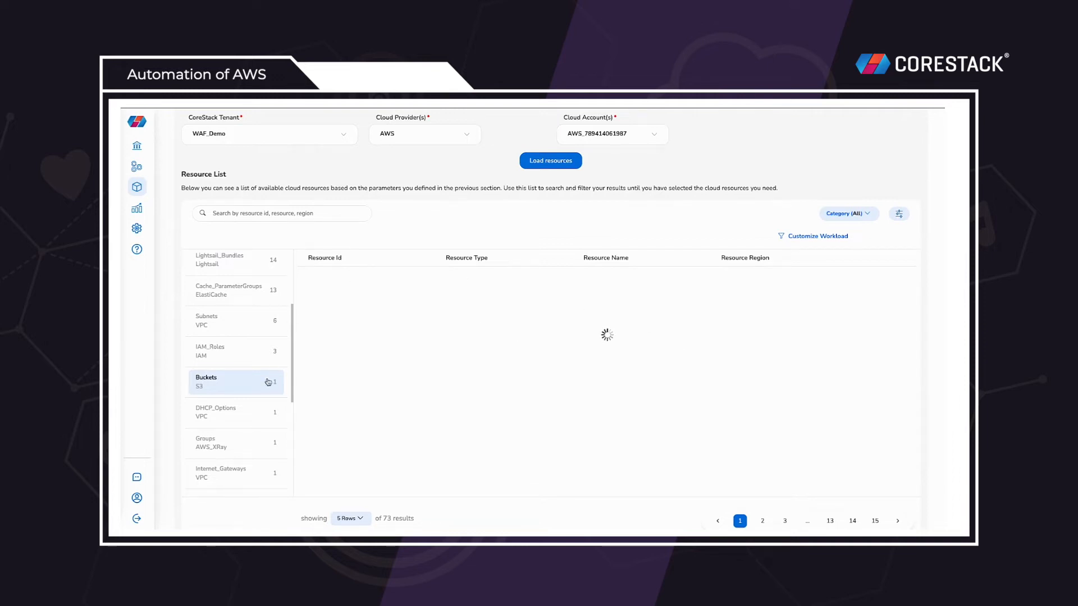
scroll(222, 340, "up", 3)
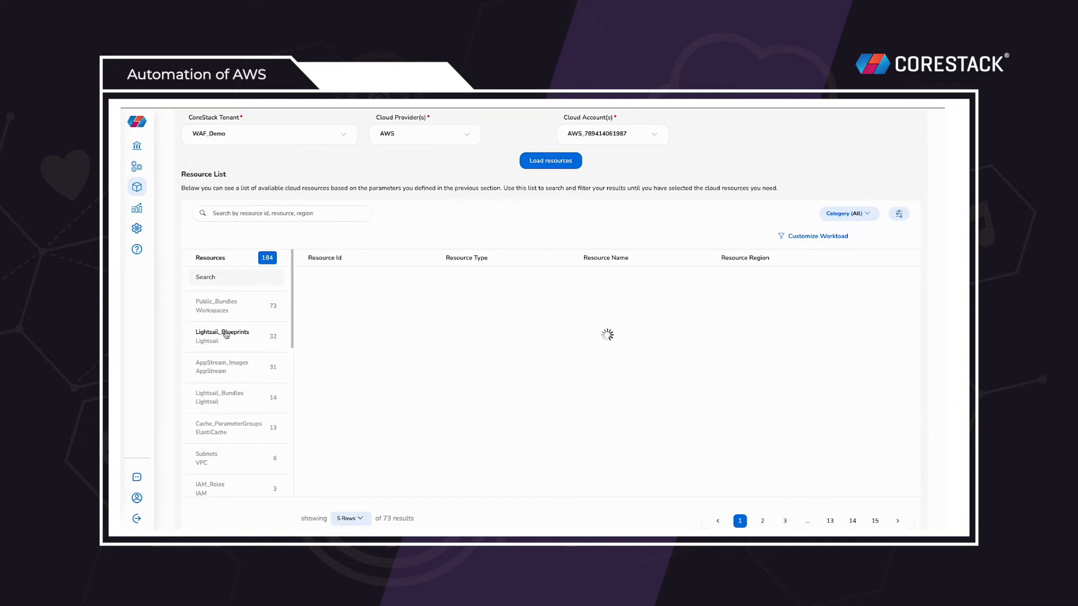
left_click(417, 281)
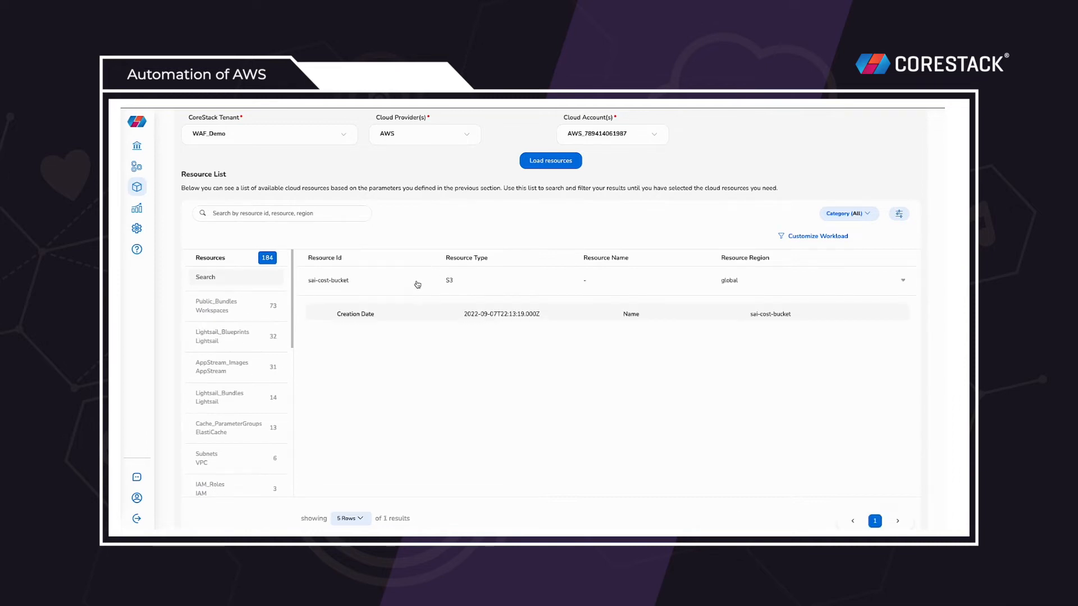
left_click(905, 275)
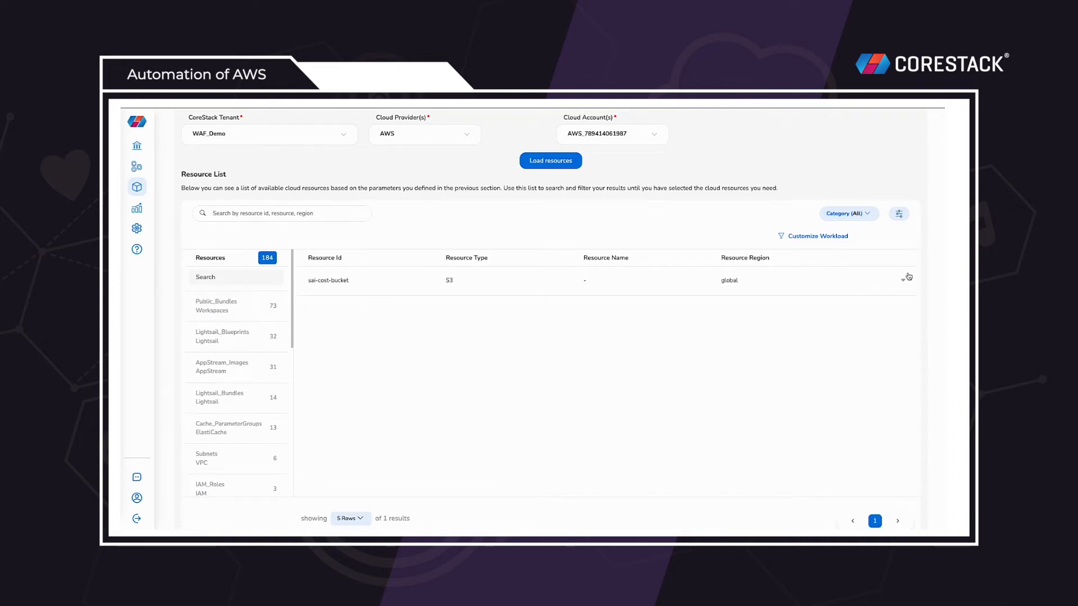
Step: Add an empty key-value row to the workload tags and try to remove it
scroll(863, 401, "down", 2)
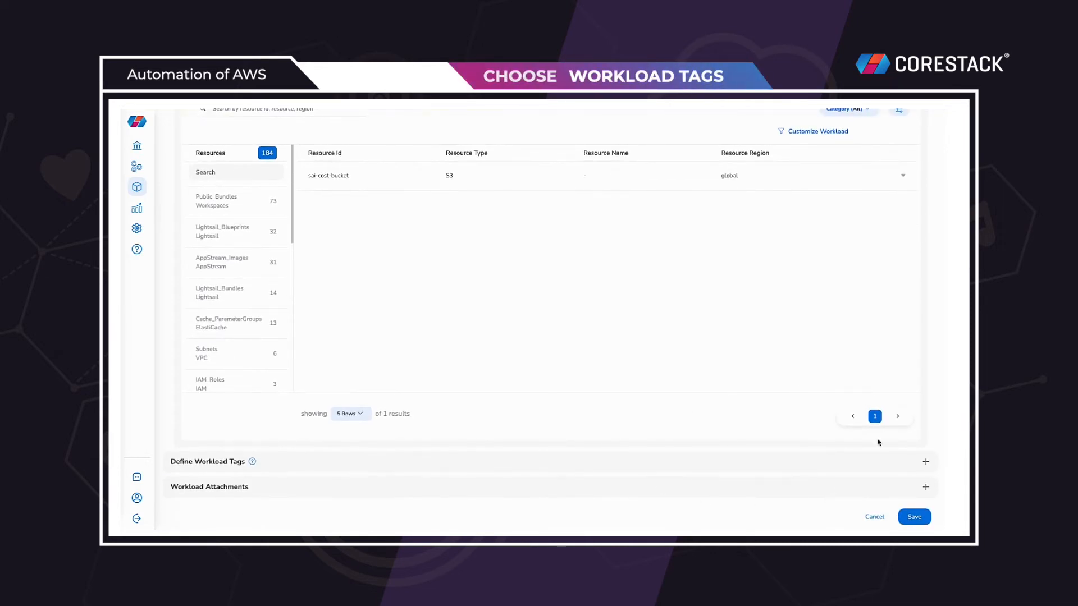
left_click(926, 461)
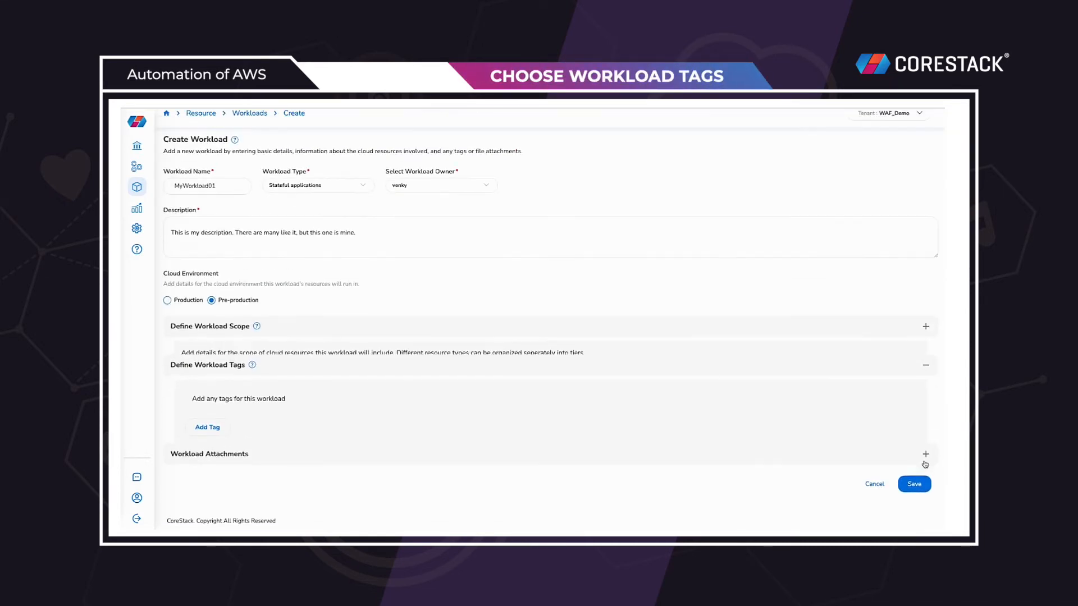
left_click(201, 419)
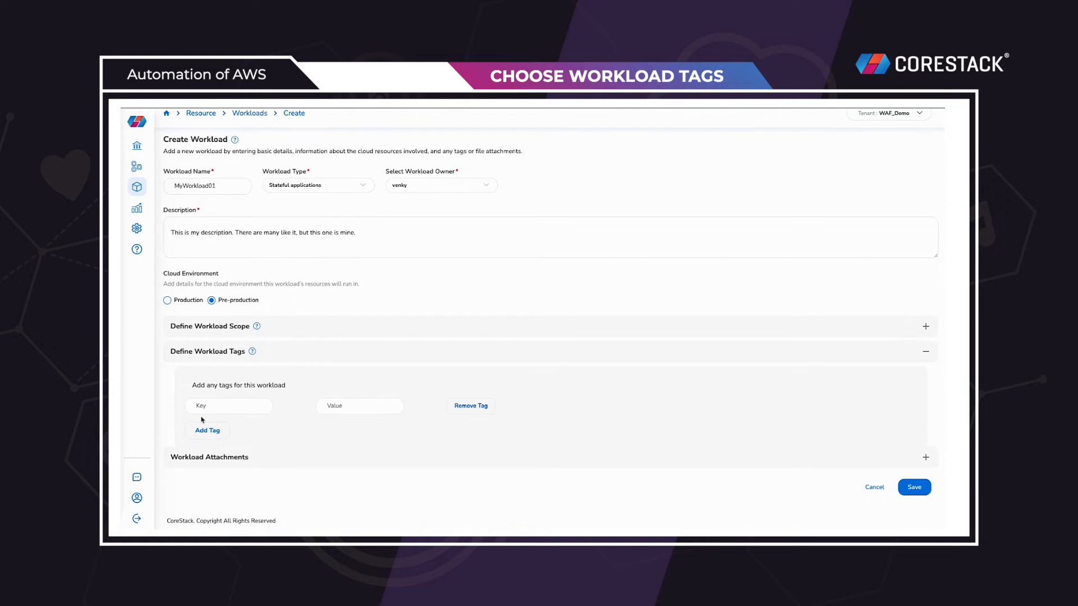
left_click(473, 406)
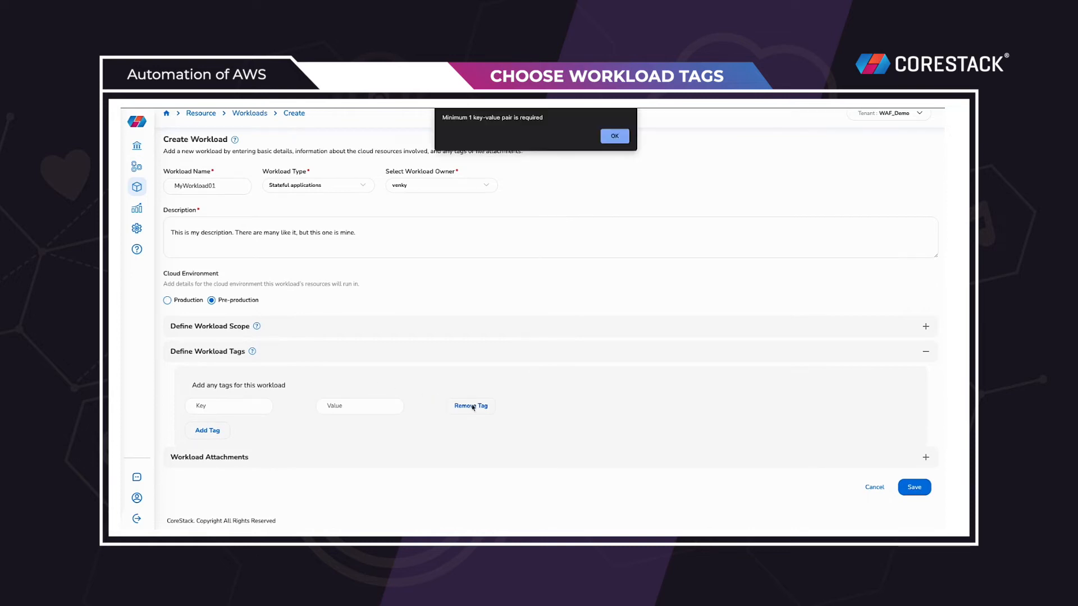
left_click(615, 137)
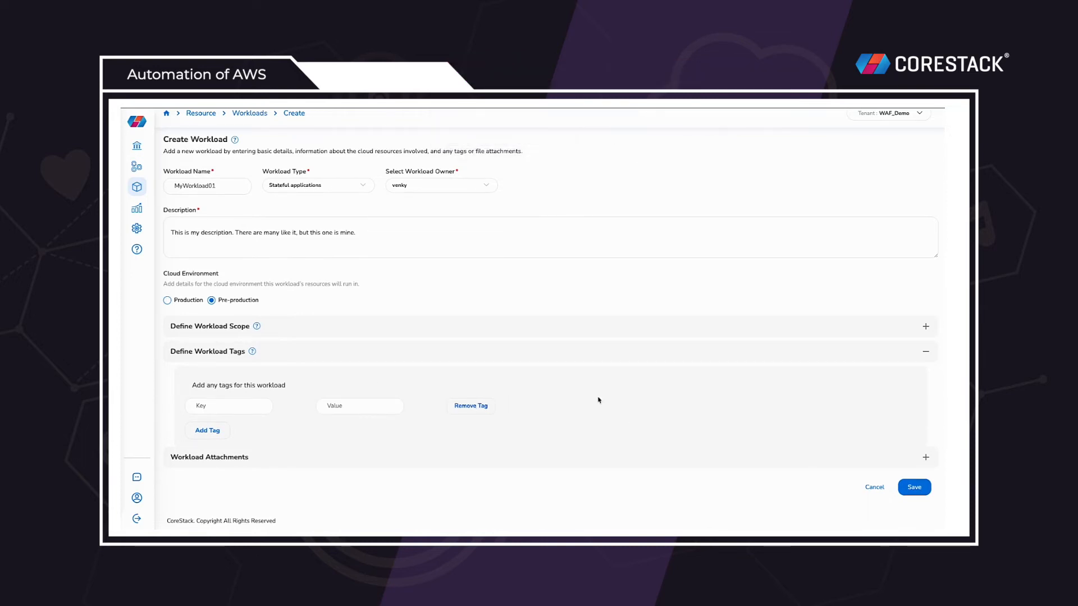
Step: Review the workload attachment options and save the new workload without attaching a file
left_click(926, 458)
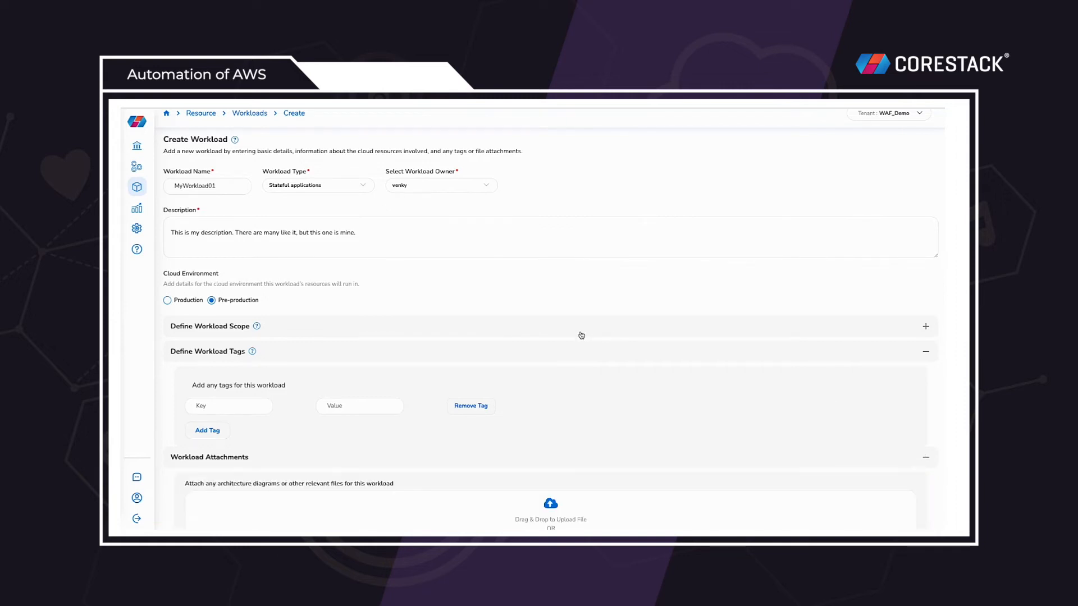
scroll(580, 337, "down", 2)
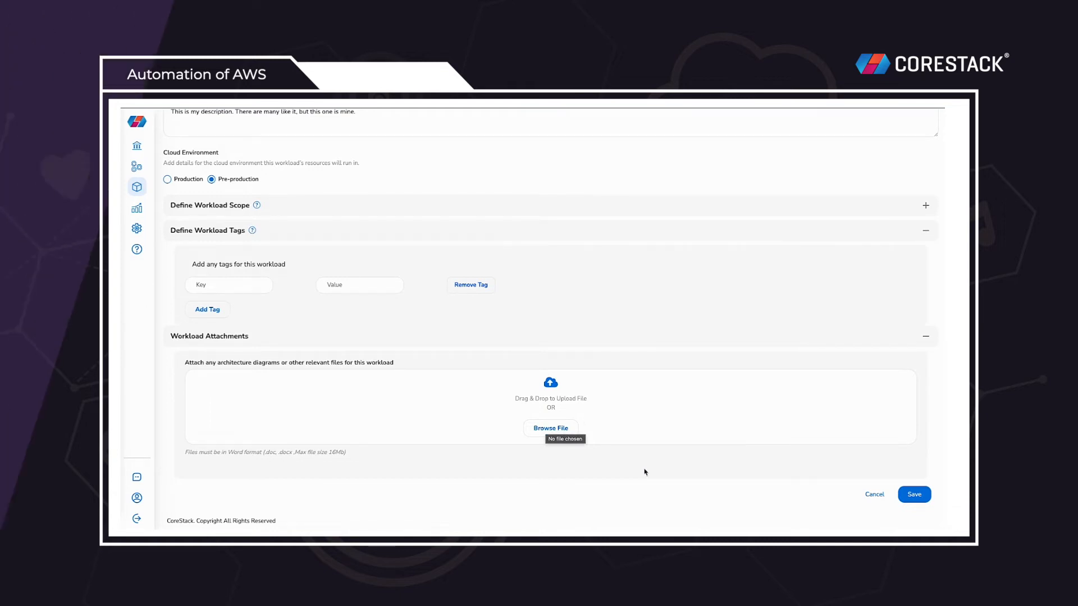
left_click(915, 496)
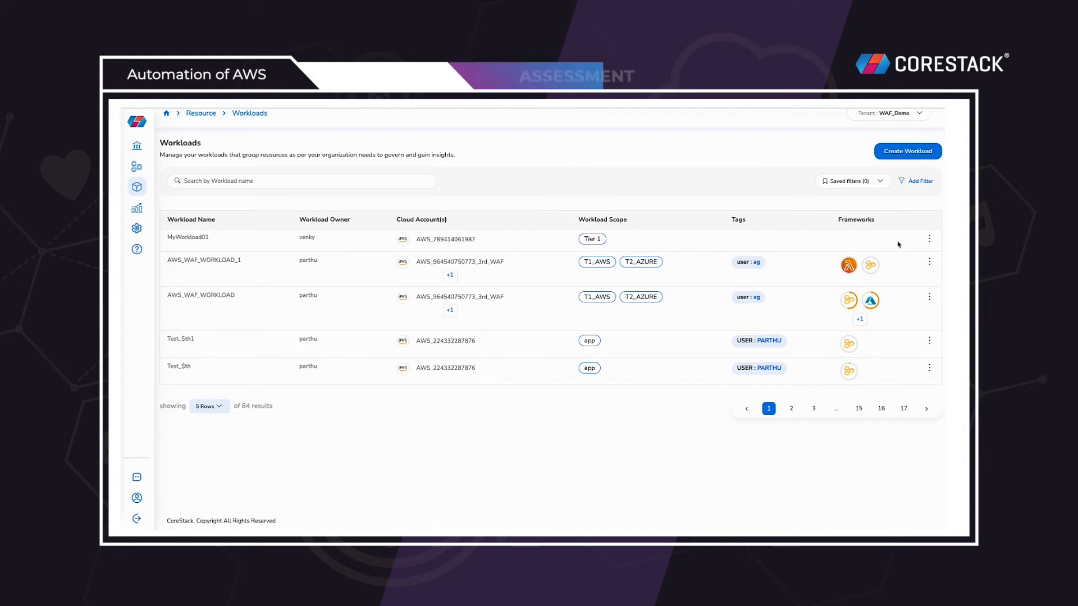
Step: Set up an assessment for MyWorkload01 named MyAssessment01, with description "This is my description. There are many like it, but this one is mine."
left_click(929, 239)
left_click(901, 243)
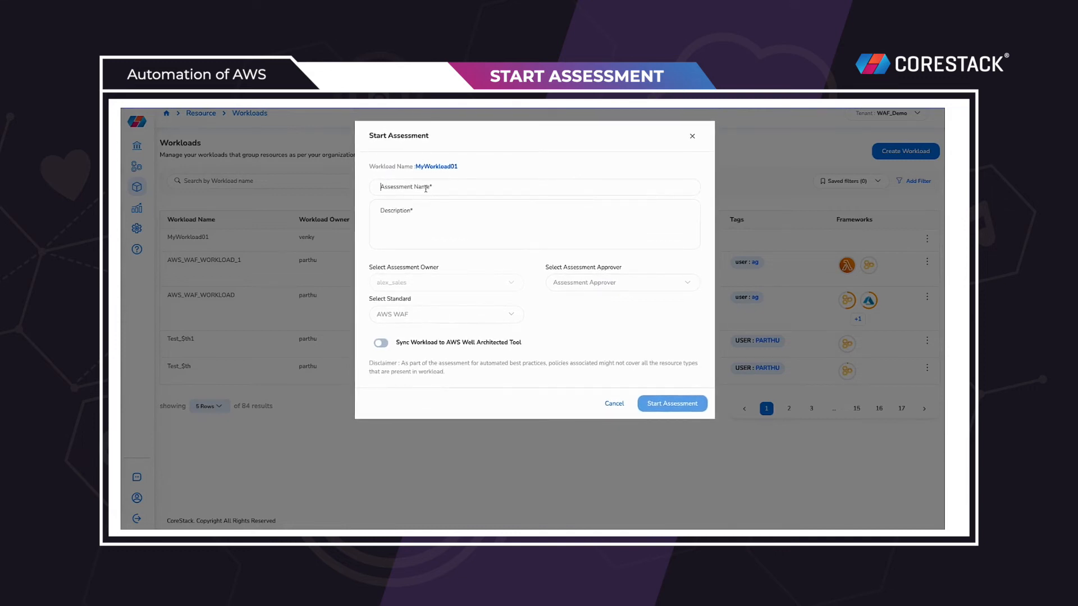
type("MyAssessment01")
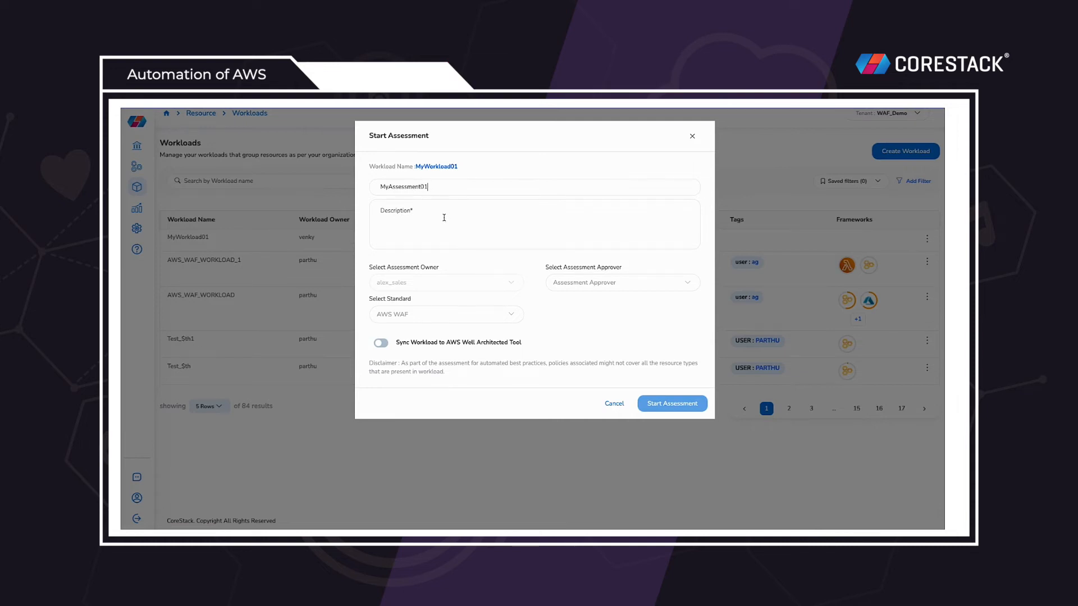
left_click(444, 217)
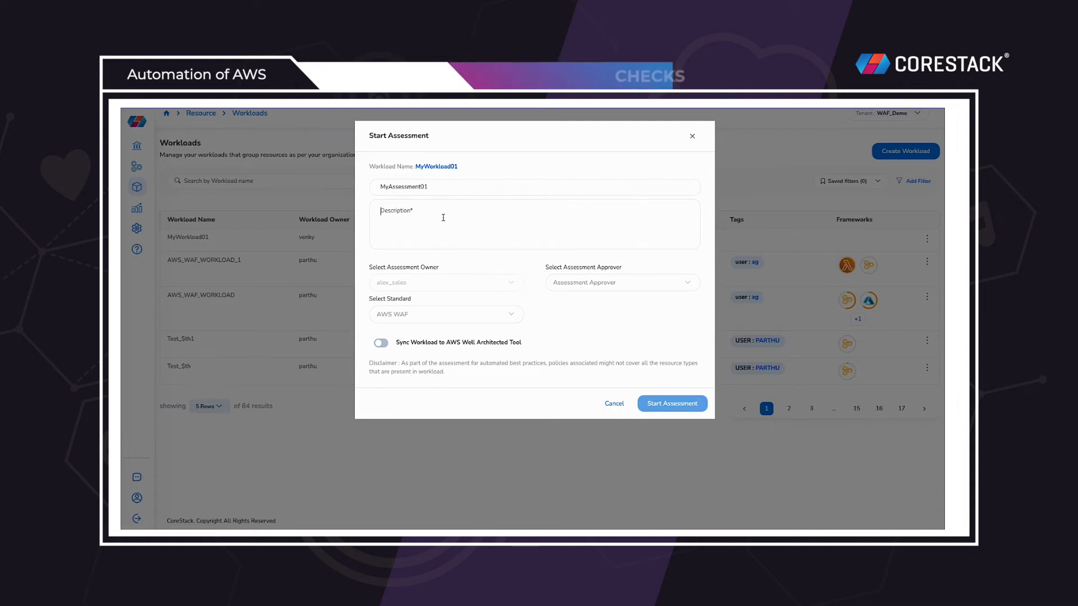
type("This is my description. There are many like it, but this one is mine.")
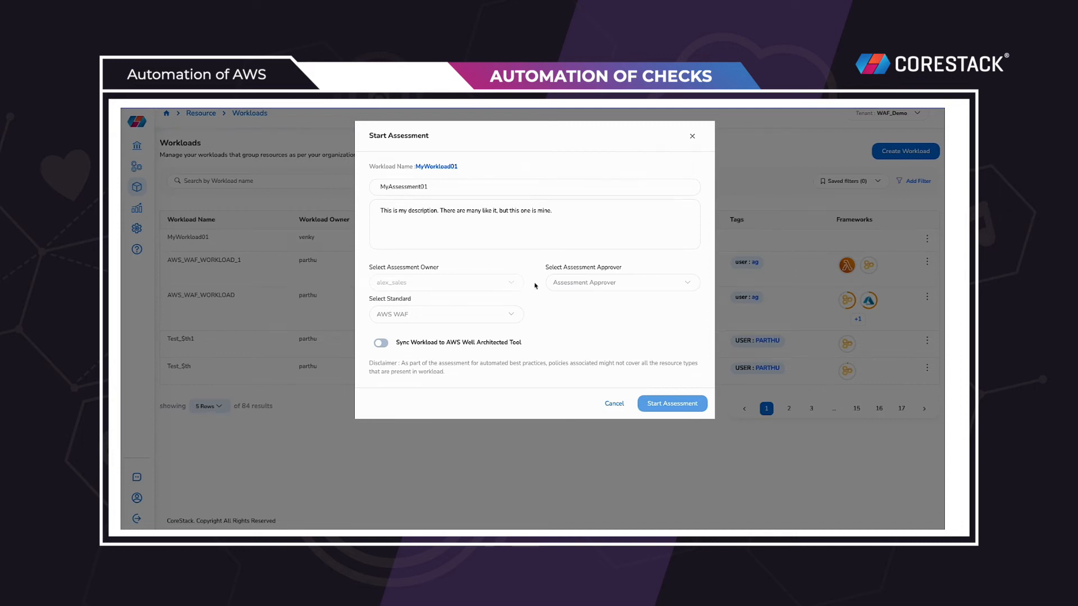
Step: Assign an assessment approver different from the owner, select the AWS WAF standard, and start the assessment without syncing to the AWS Well Architected Tool
left_click(590, 283)
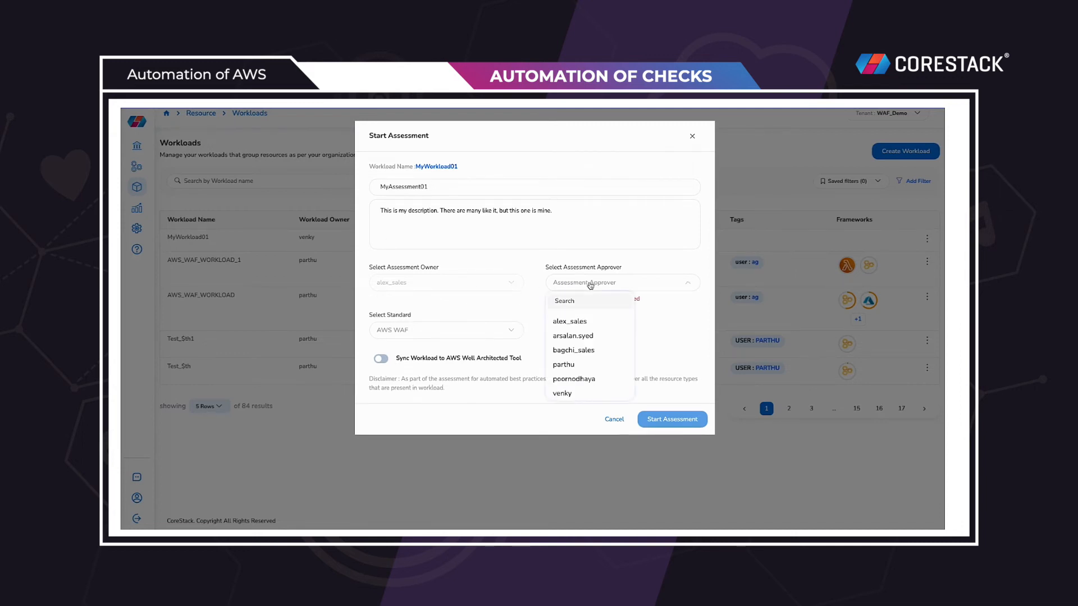
left_click(594, 324)
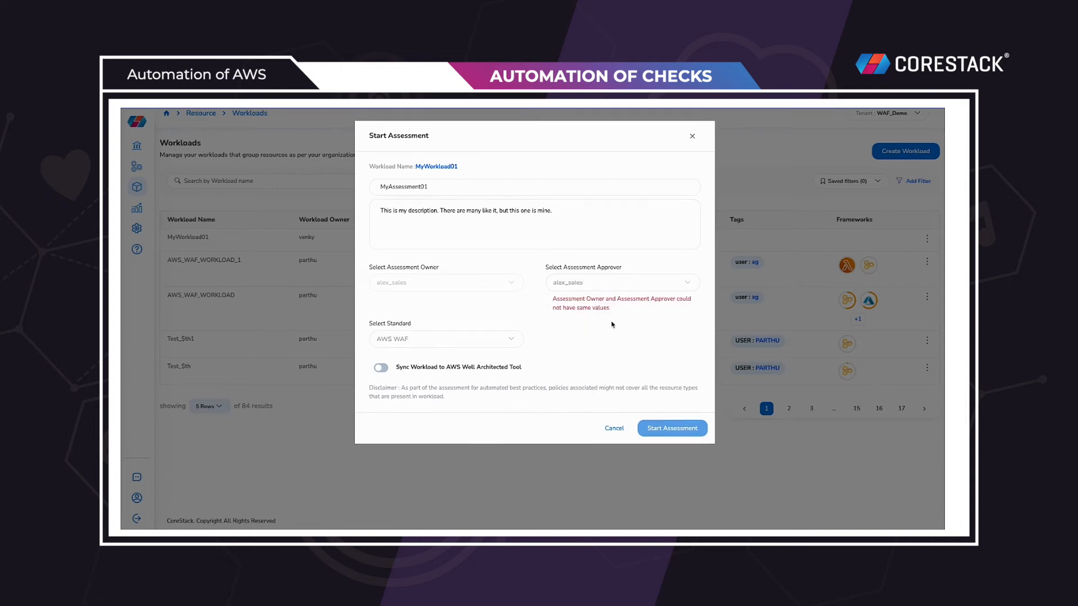
left_click(615, 281)
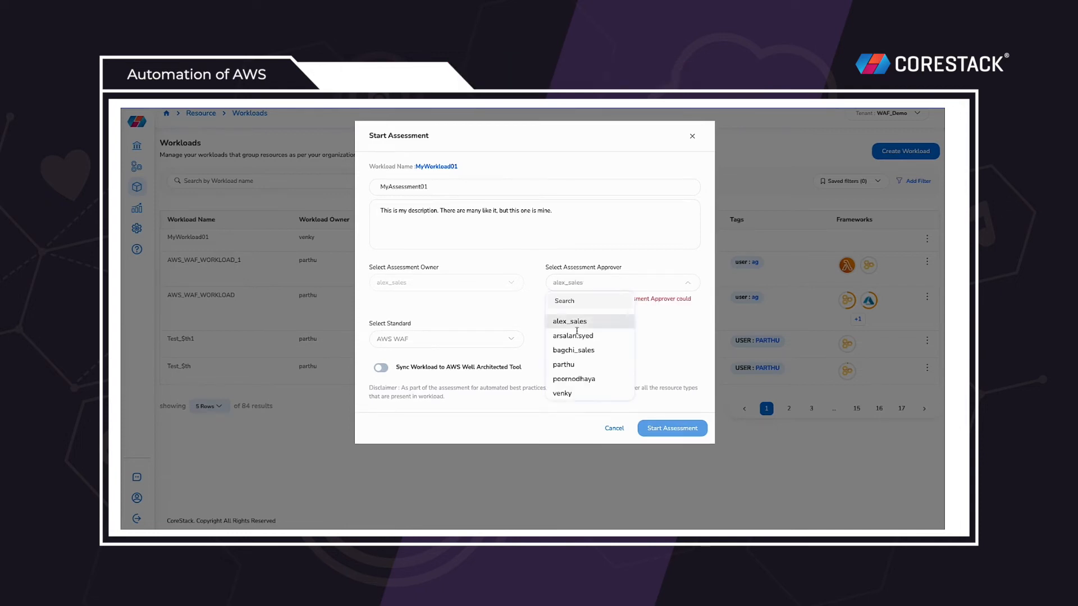
left_click(590, 390)
left_click(429, 313)
left_click(408, 331)
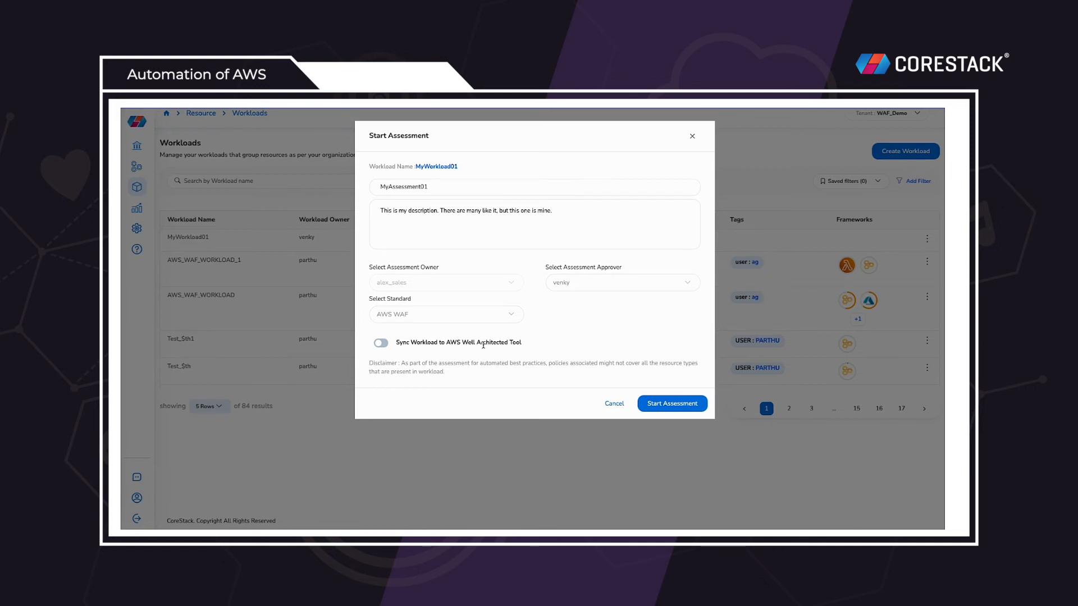
left_click(680, 404)
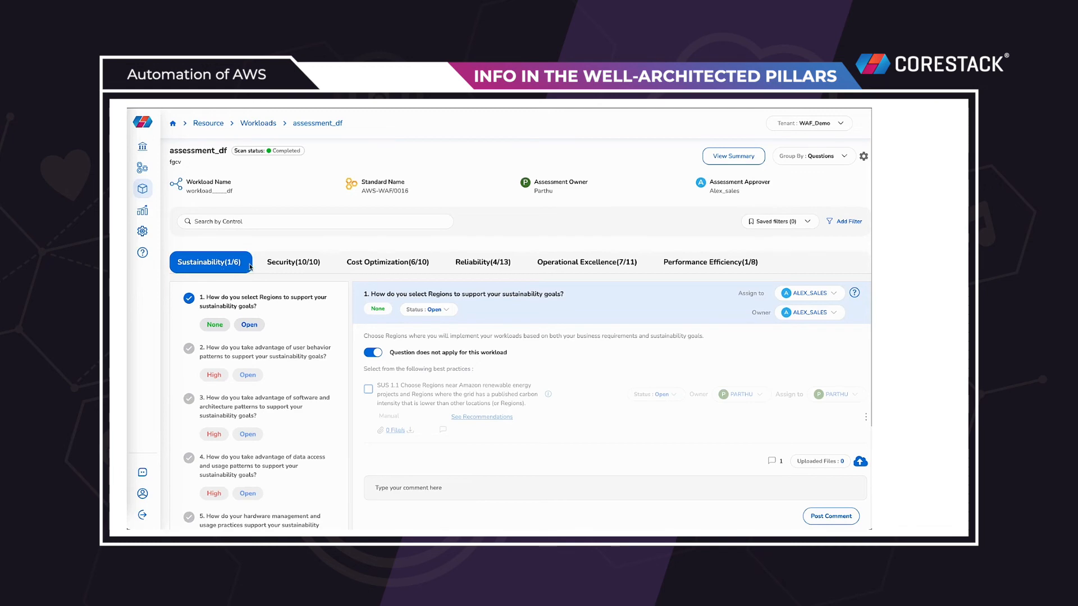
Step: Examine the Security pillar of assessment_df and the Cost Optimization pillar's questions and best practices for cloud financial management
left_click(307, 264)
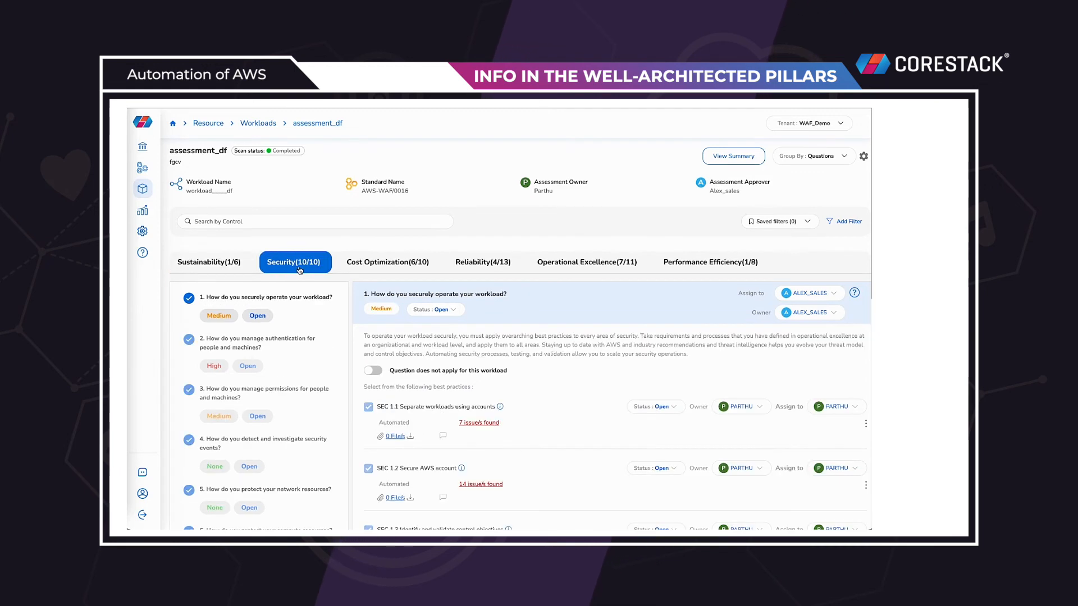
left_click(393, 266)
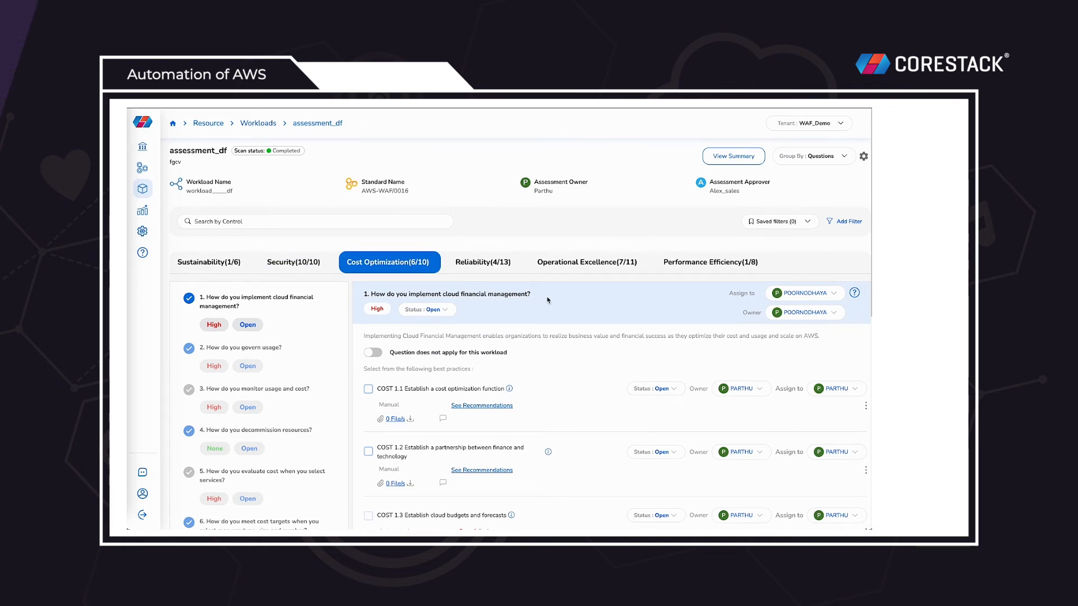
scroll(546, 300, "down", 1)
scroll(545, 300, "down", 1)
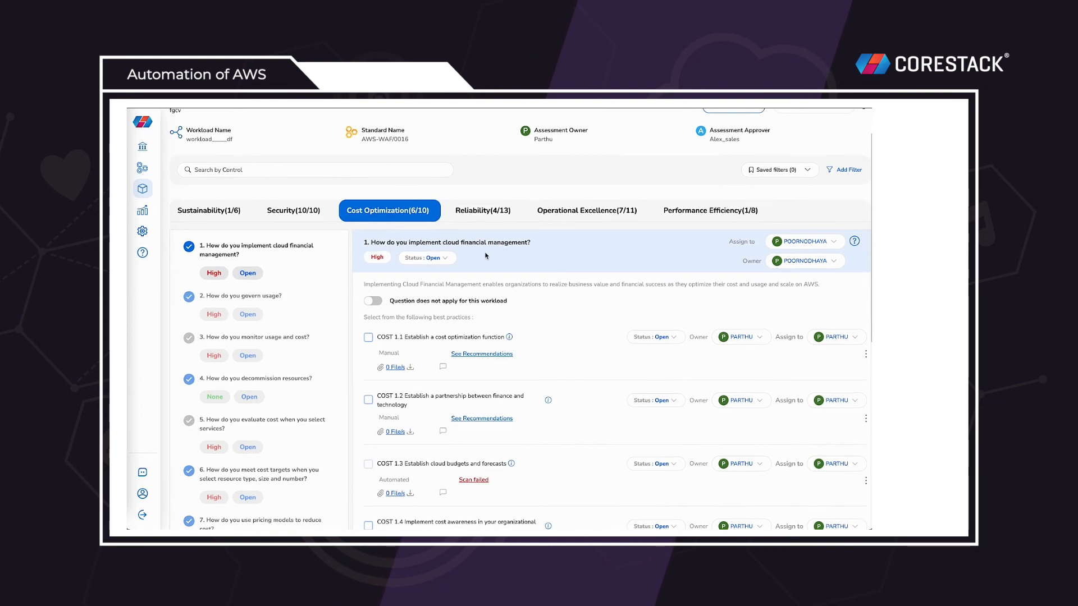
scroll(529, 268, "down", 2)
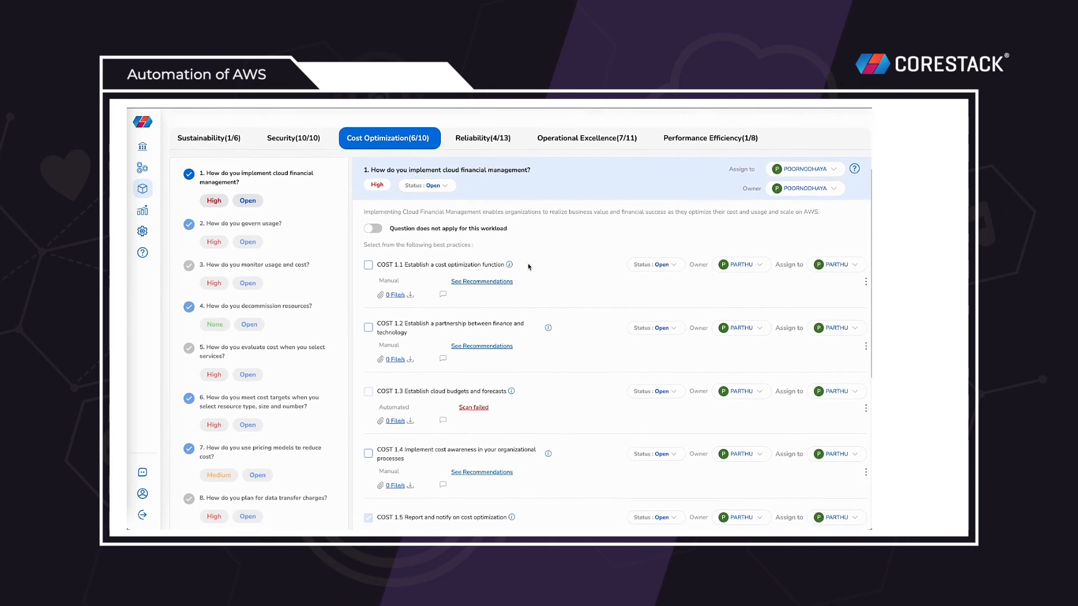
scroll(371, 304, "down", 2)
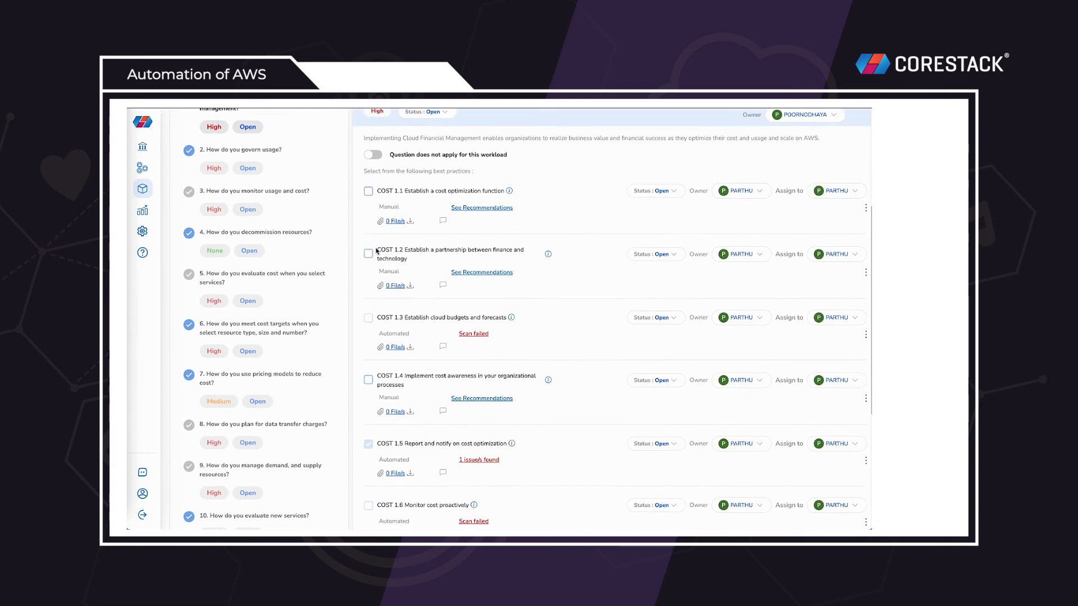
scroll(364, 357, "down", 3)
scroll(360, 380, "up", 6)
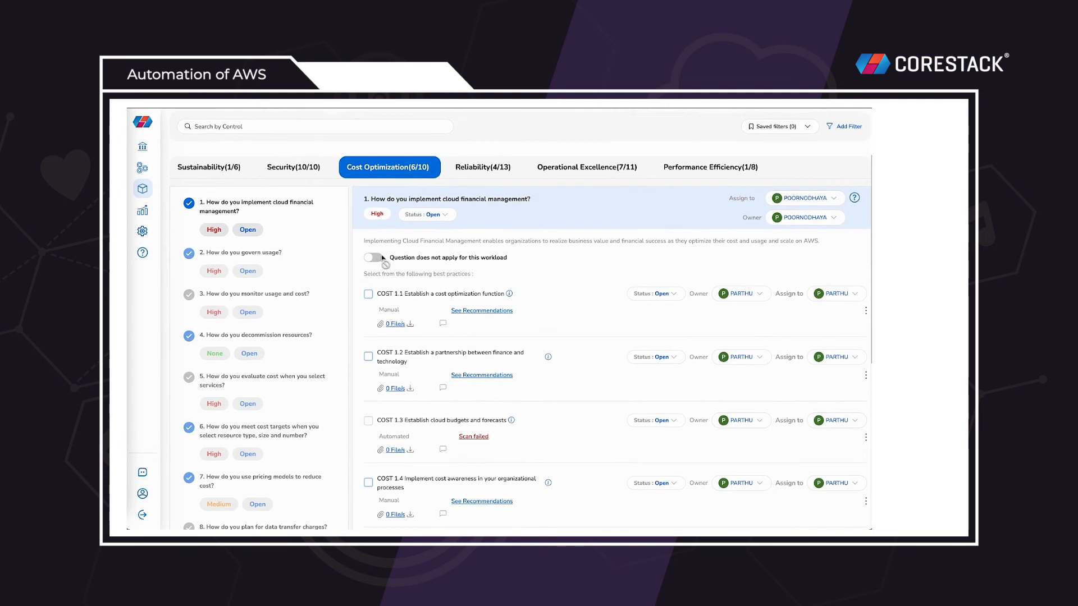
scroll(542, 258, "up", 3)
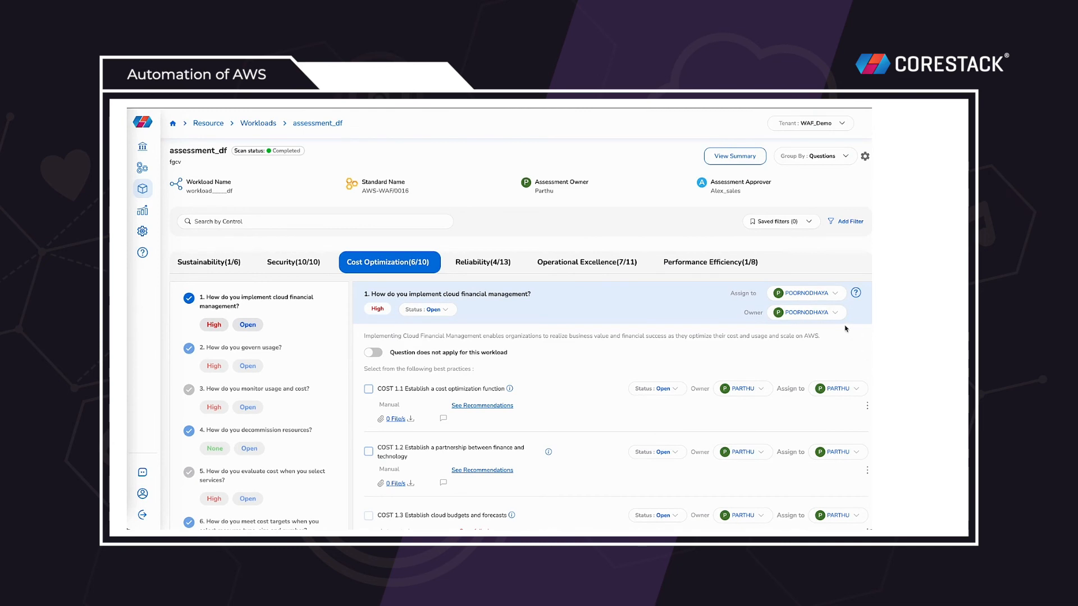
Step: View the assessment summary and review the best practices chart, overall results and per-pillar scores
left_click(736, 160)
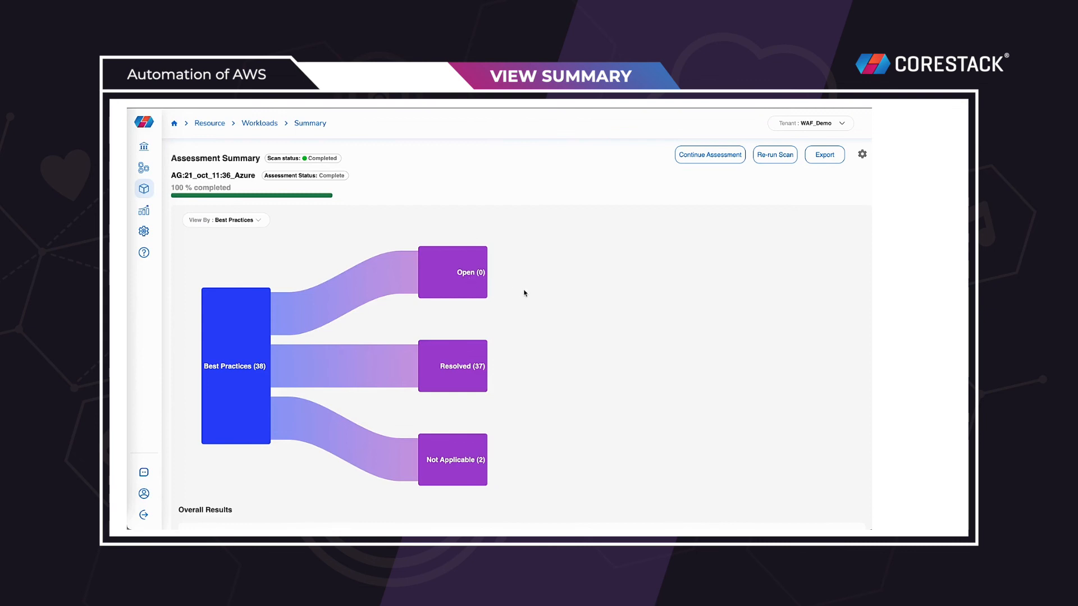
scroll(524, 293, "down", 2)
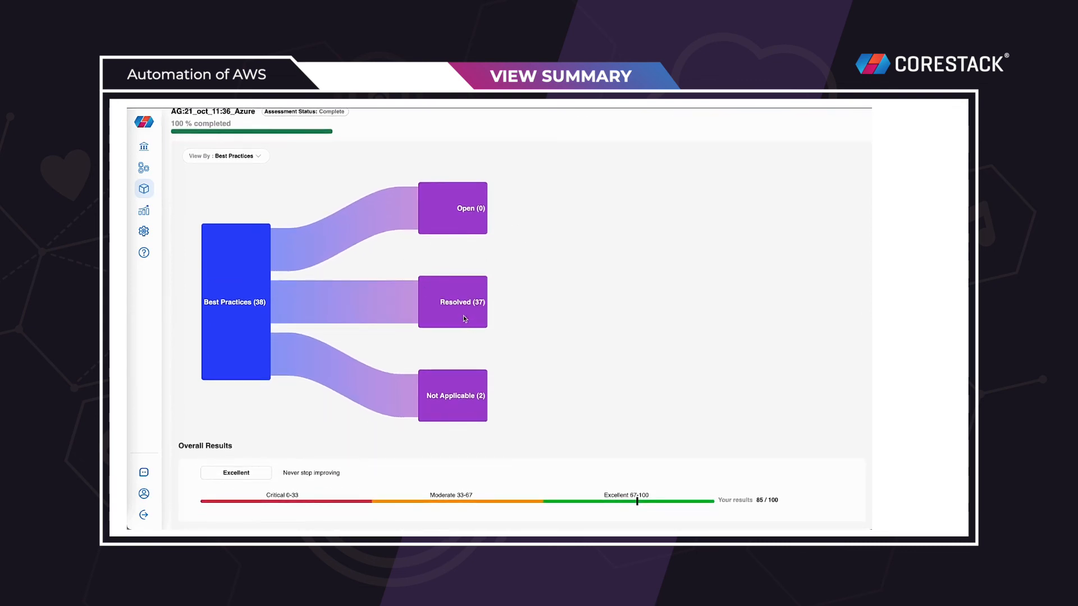
scroll(505, 315, "down", 3)
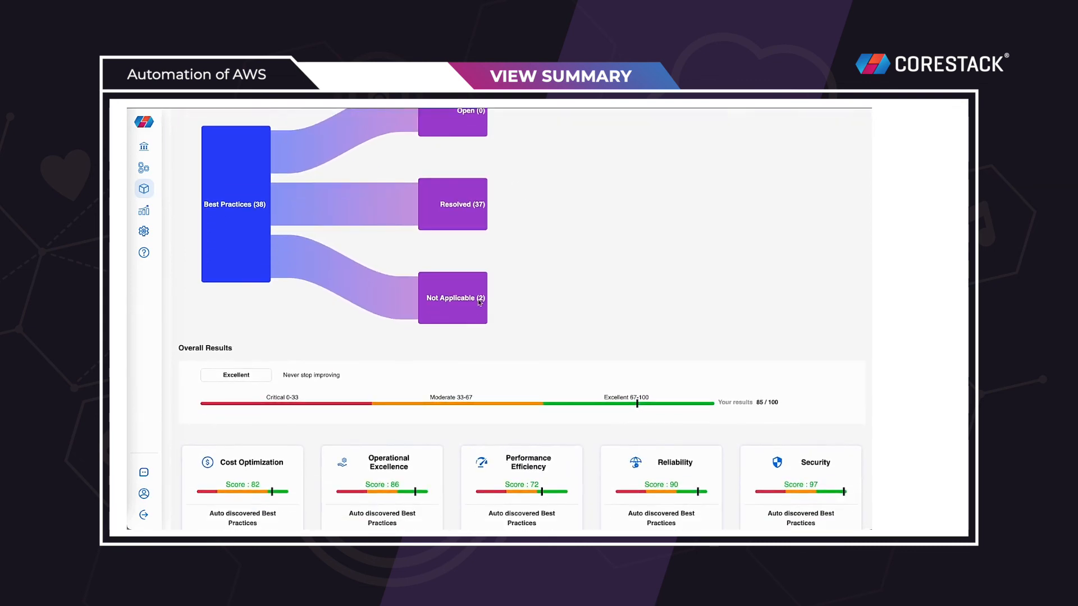
scroll(605, 321, "down", 5)
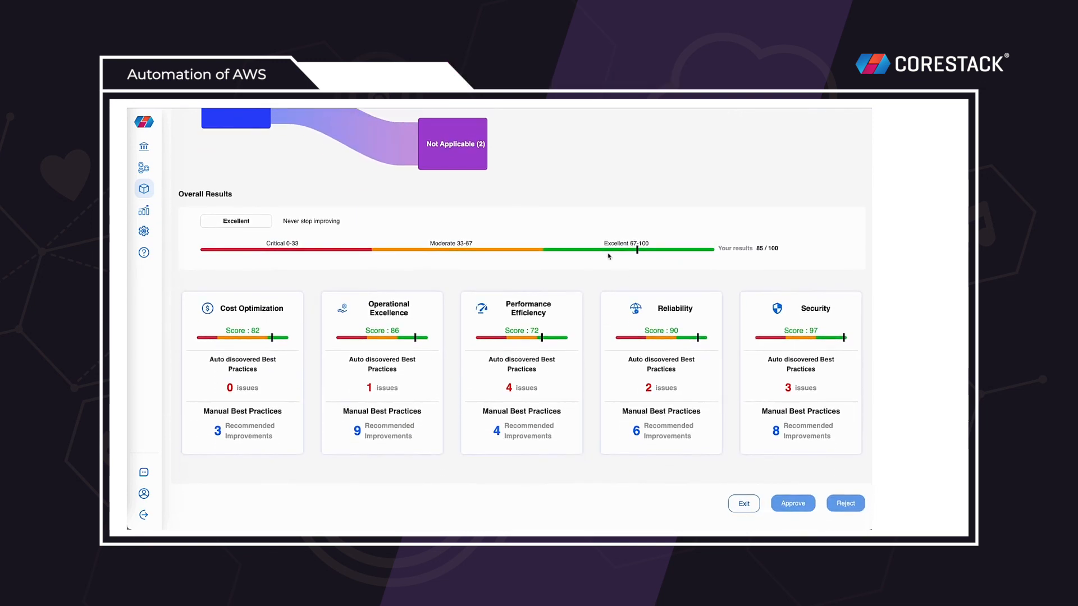